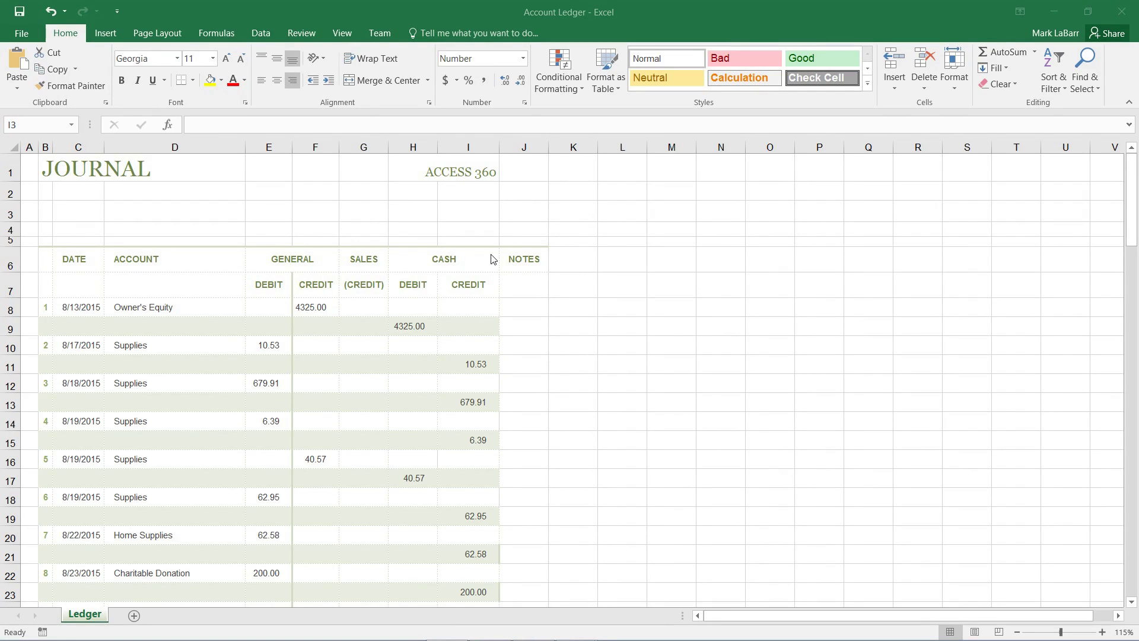
# Select I3 and start the formula ="Cash: " & in the formula bar
pyautogui.click(449, 212)
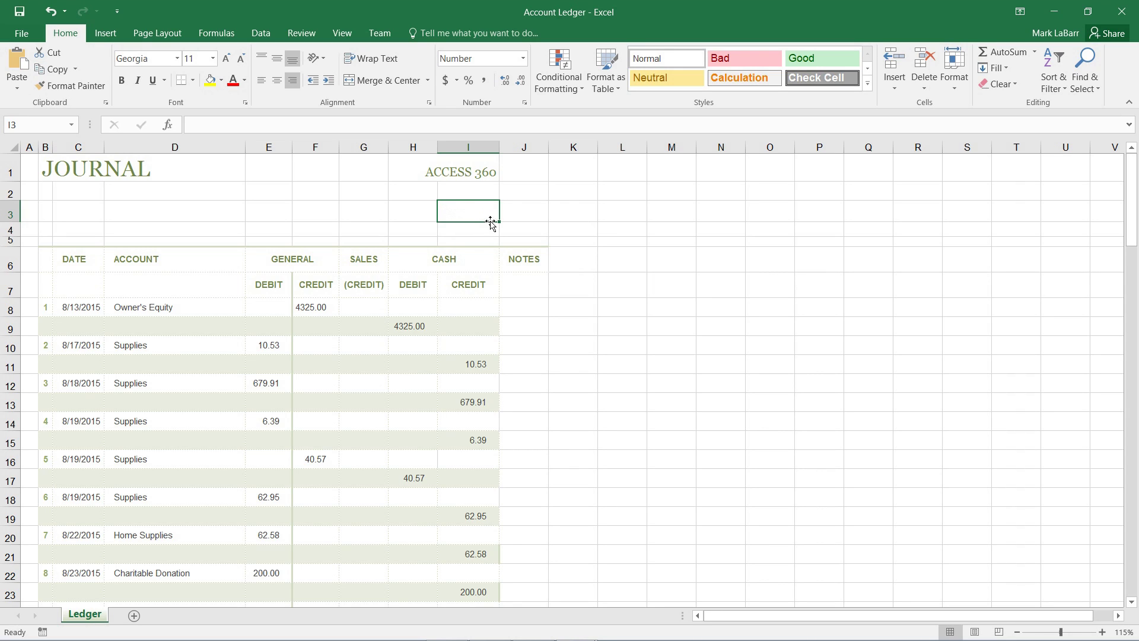
pyautogui.click(303, 125)
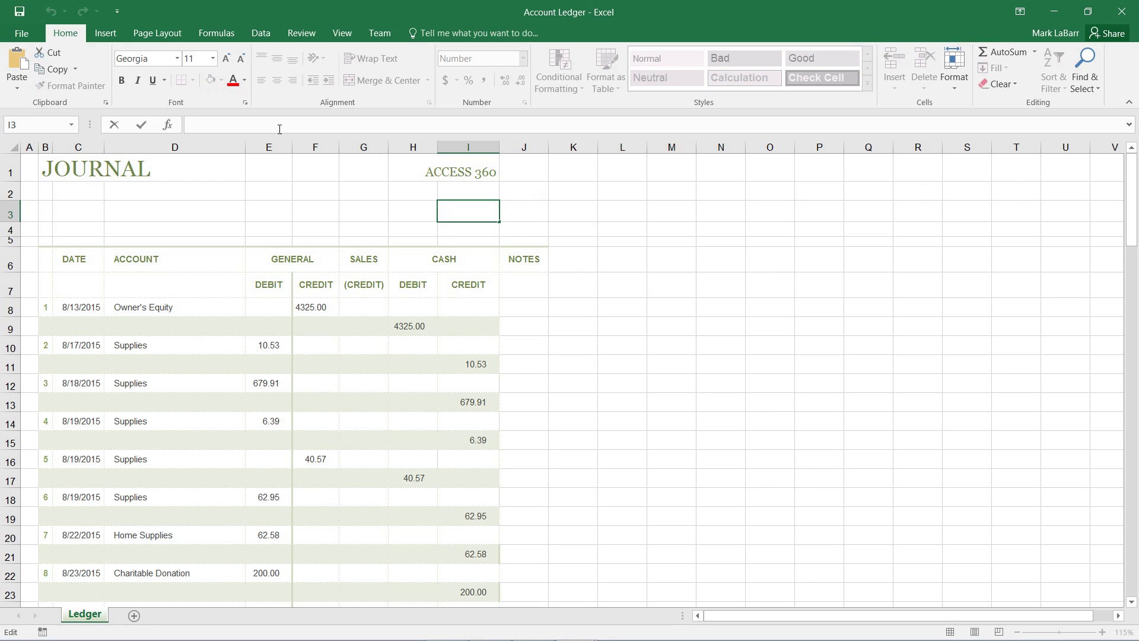
pyautogui.write('=')
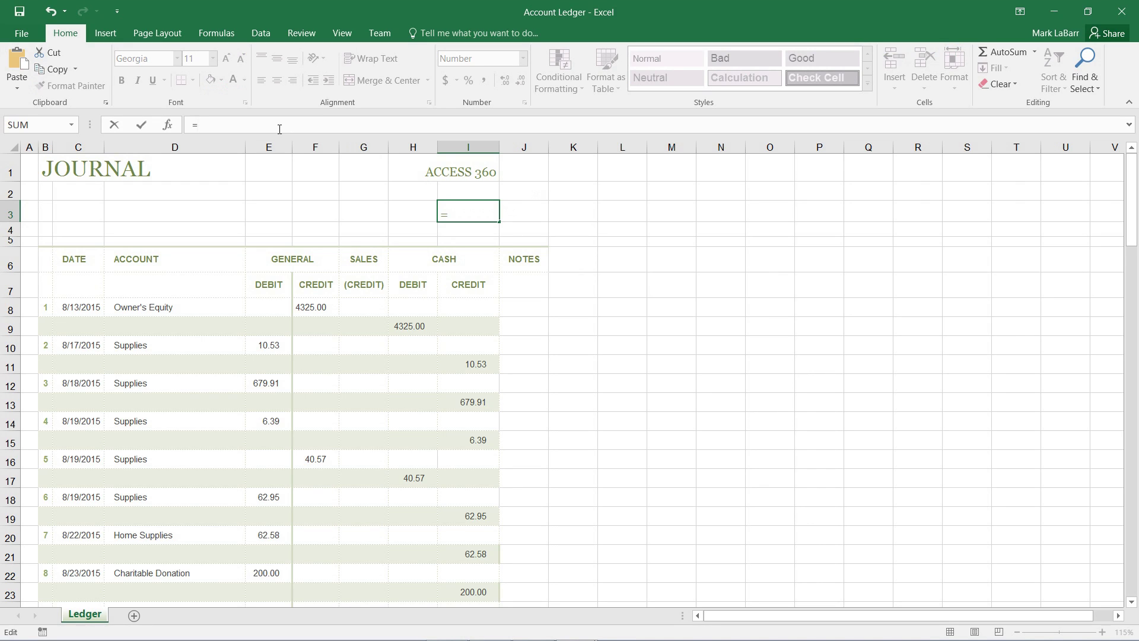
pyautogui.write('"')
pyautogui.write('Cas')
pyautogui.write('h ')
pyautogui.write(':')
pyautogui.write('"')
pyautogui.moveTo(203, 125); pyautogui.dragTo(228, 126)
pyautogui.click(221, 128)
pyautogui.write('&')
pyautogui.write('SU')
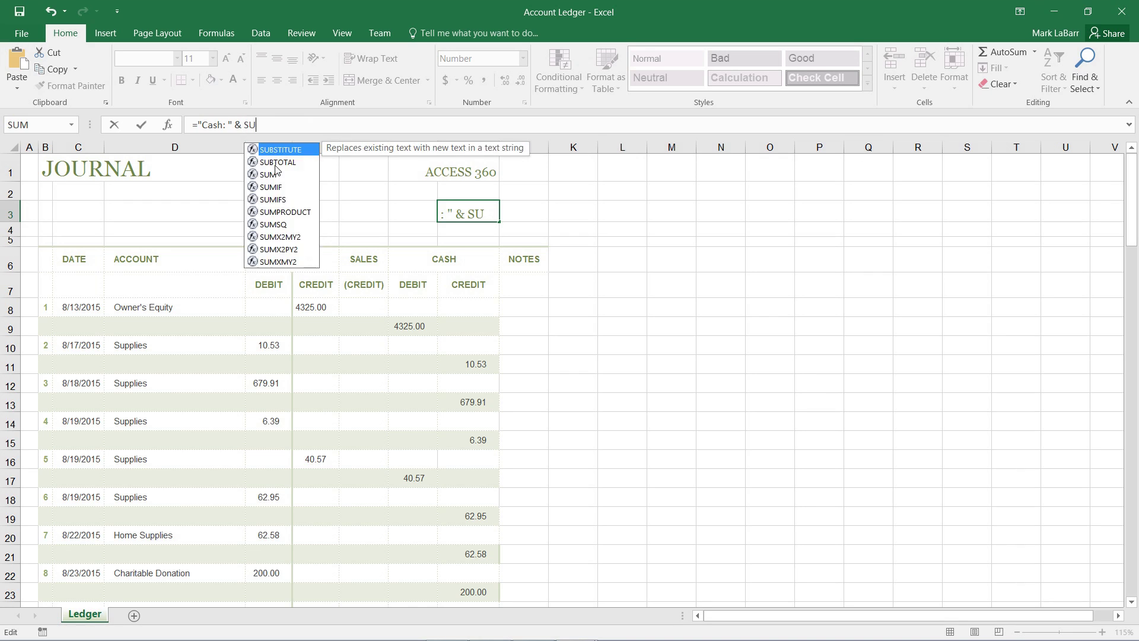
pyautogui.write('M(')
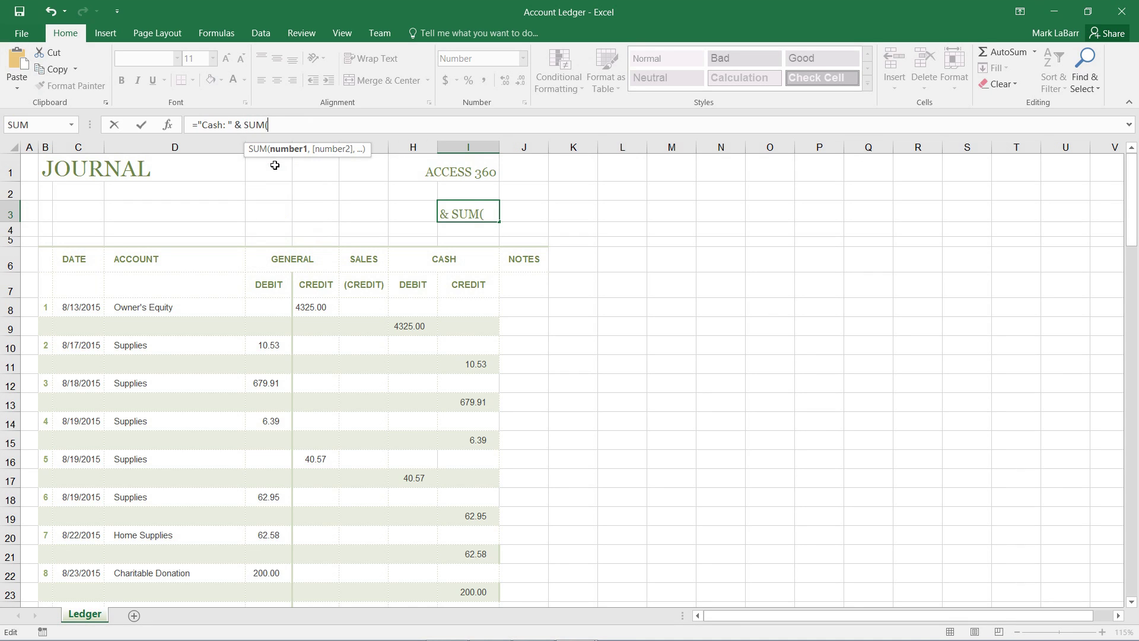
pyautogui.write('H8')
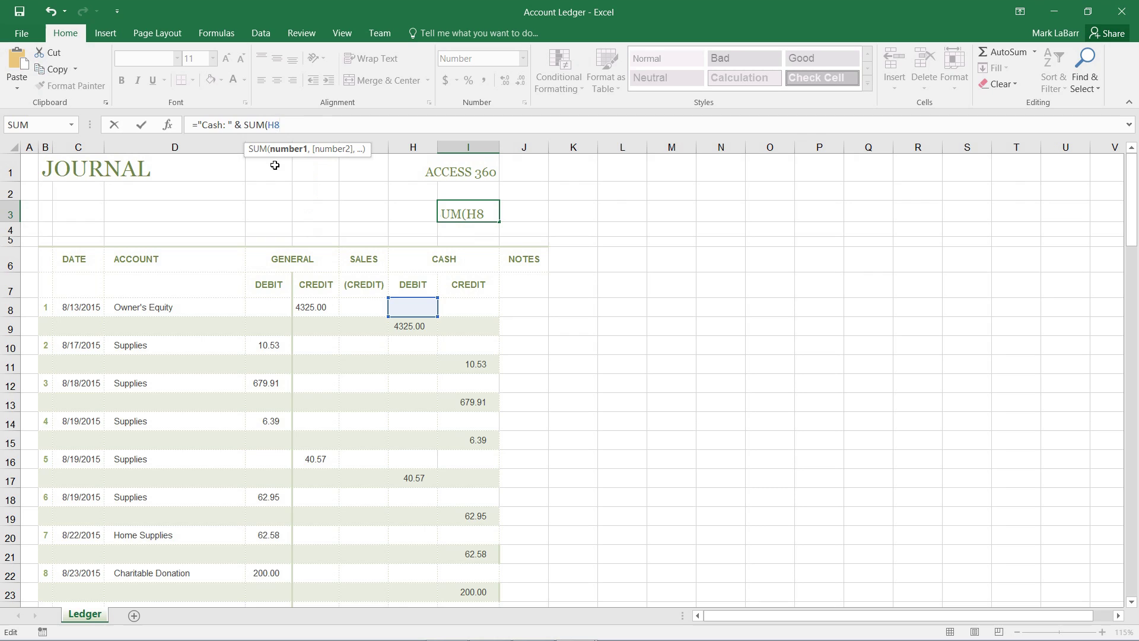
pyautogui.write(':H107')
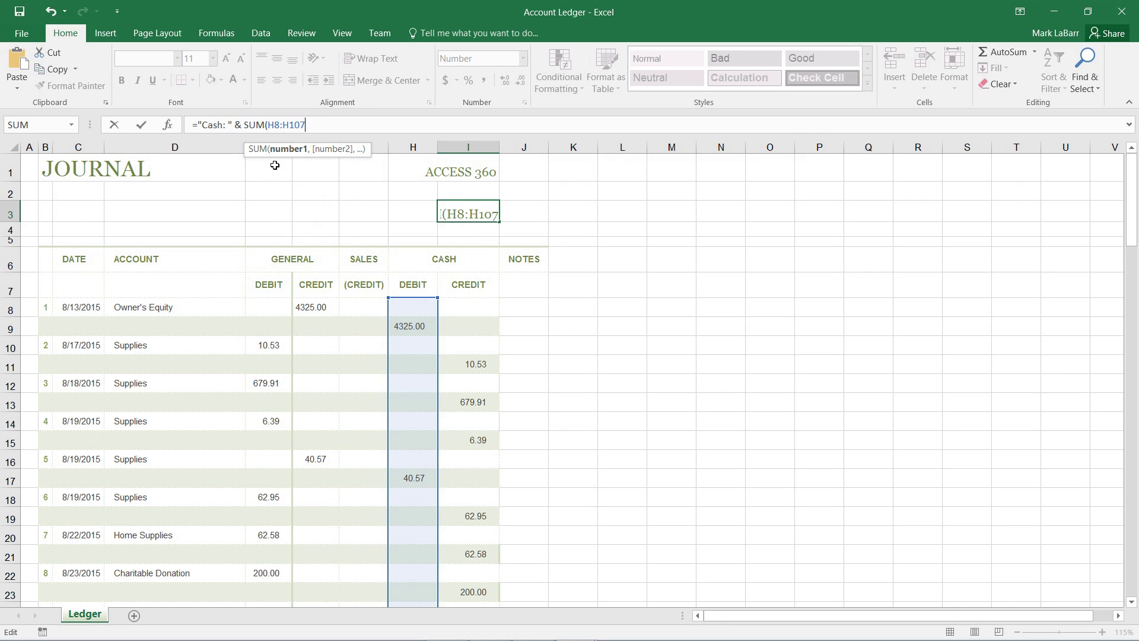
pyautogui.write(') - ')
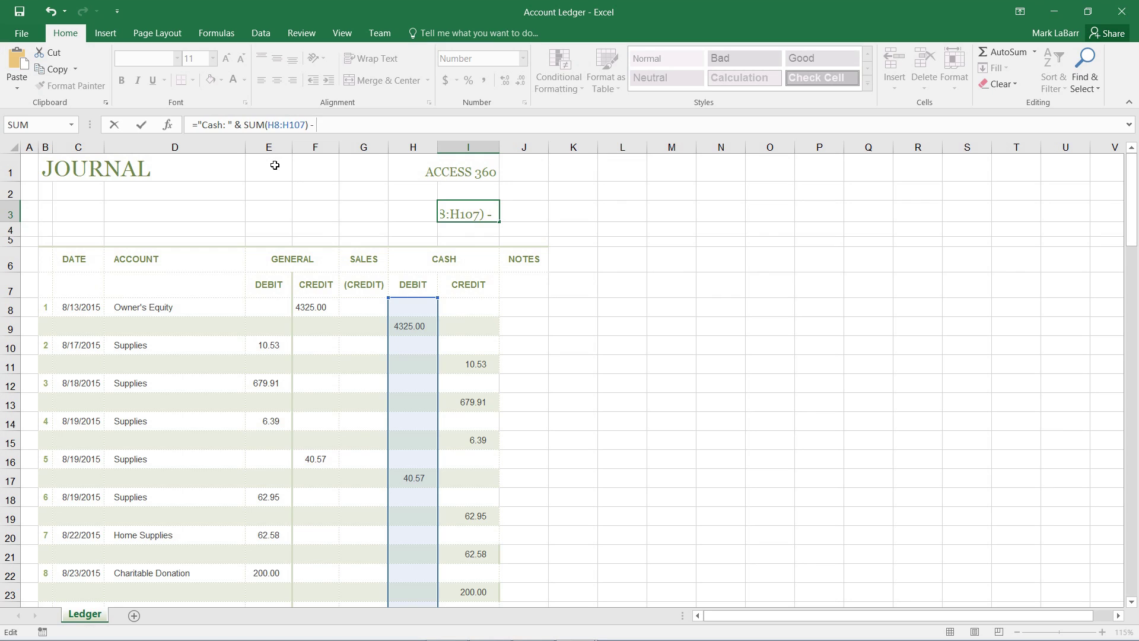
pyautogui.write('S')
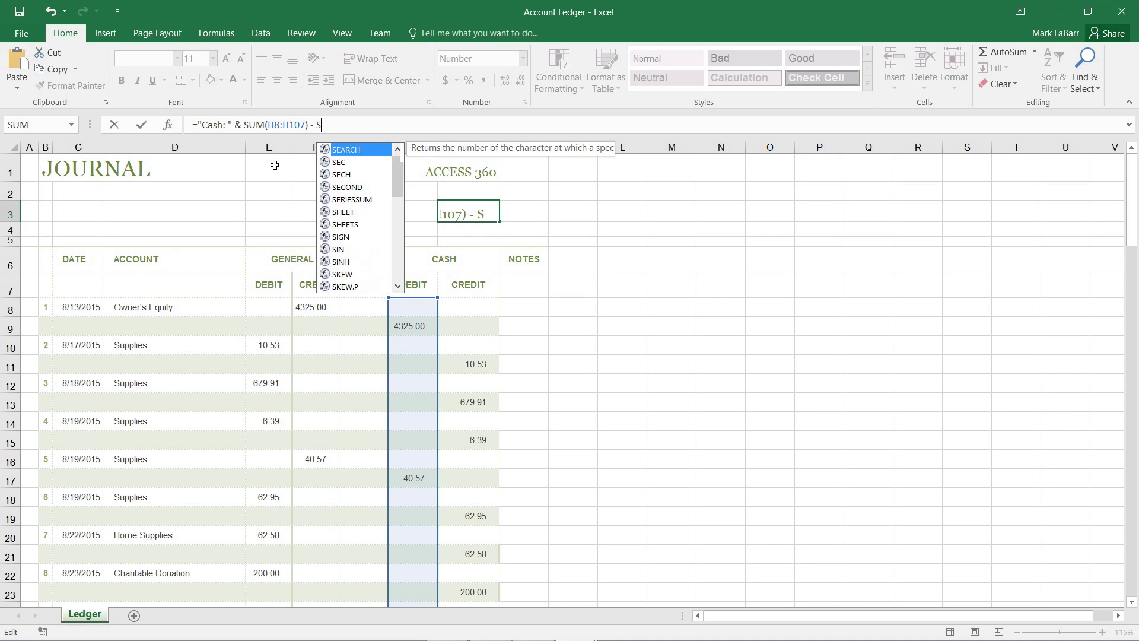
pyautogui.write('UM(')
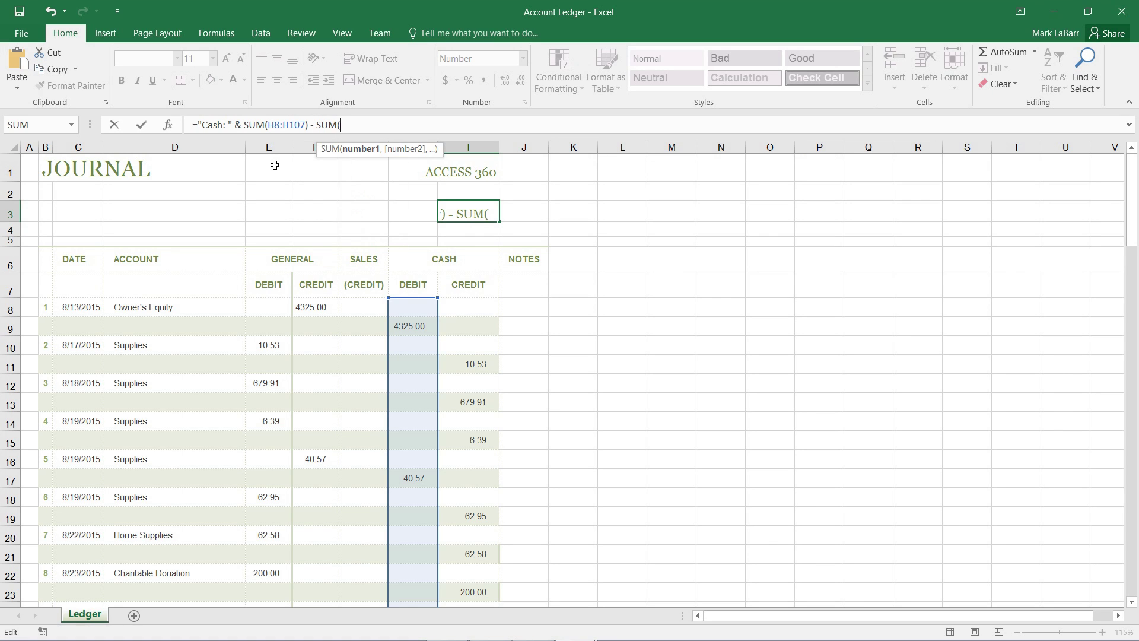
pyautogui.write('I')
pyautogui.write('8:')
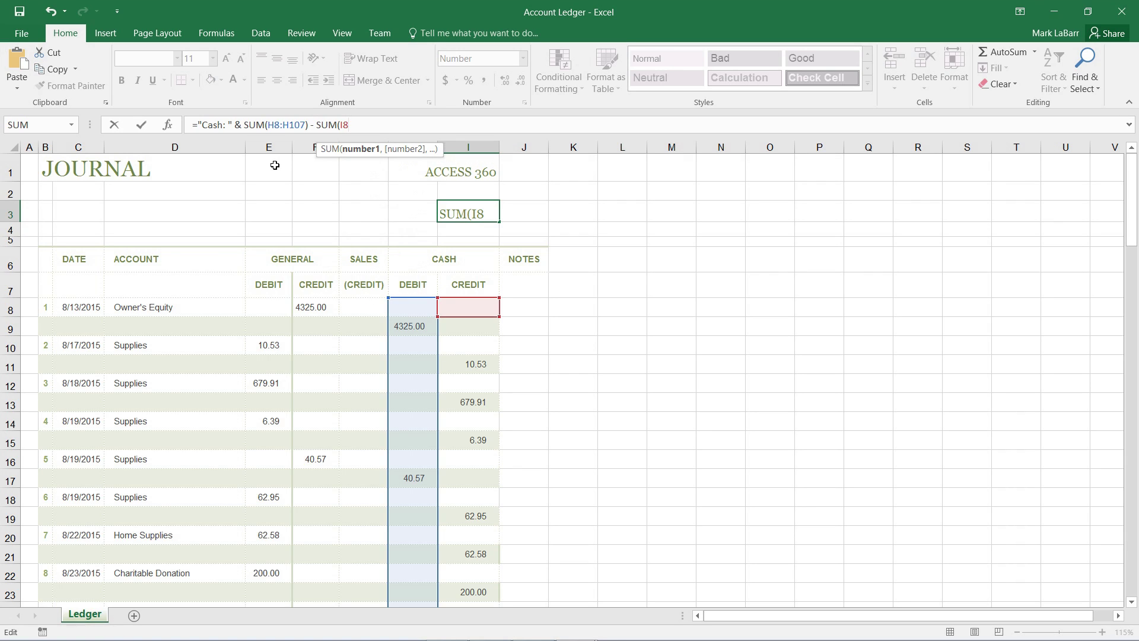
pyautogui.write('I107')
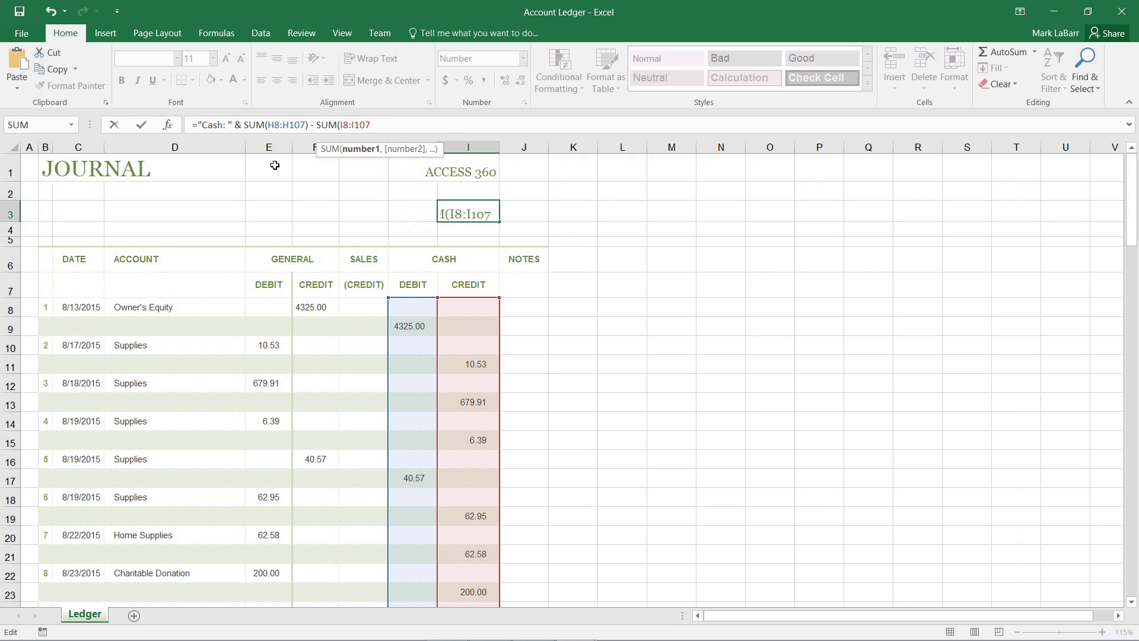
pyautogui.write(')')
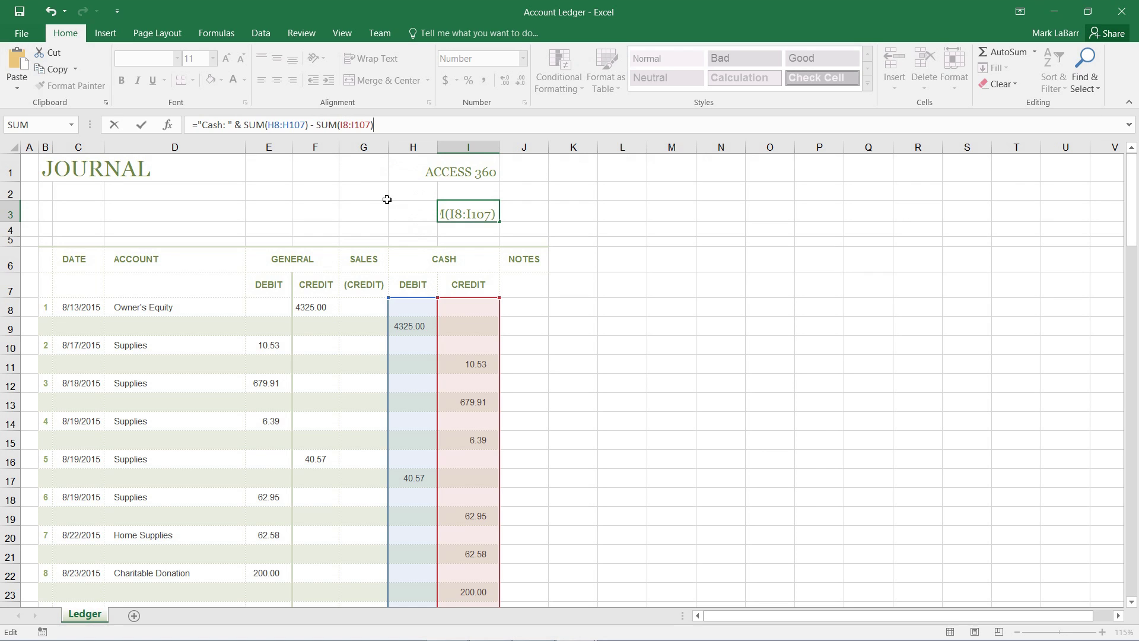
# Enter the completed formula ="Cash: " & SUM(H8:H107) - SUM(I8:I107) in I3
pyautogui.press('Return')
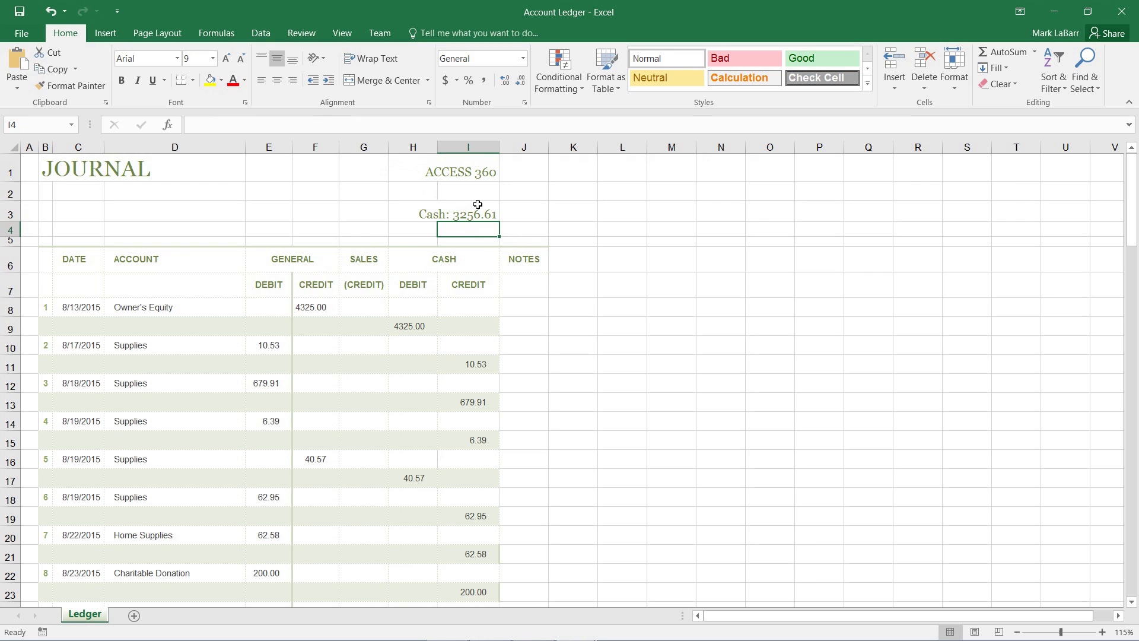
# Select I3 and place the cursor at the end of its Cash formula
pyautogui.moveTo(458, 213); pyautogui.dragTo(420, 214)
pyautogui.click(424, 214)
pyautogui.click(439, 213)
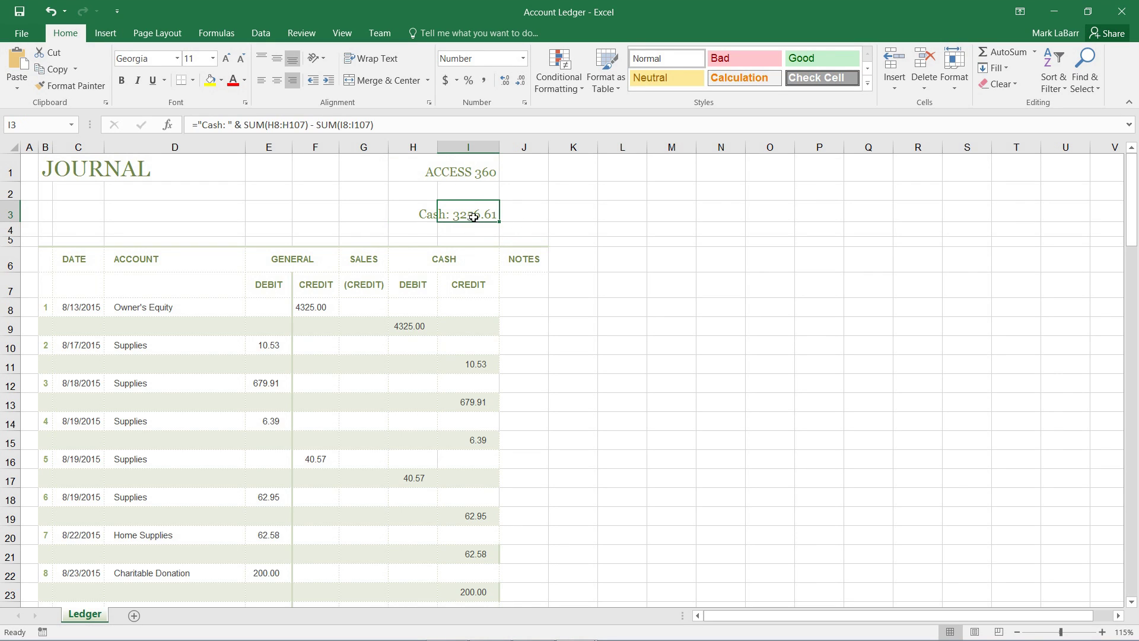
pyautogui.click(390, 128)
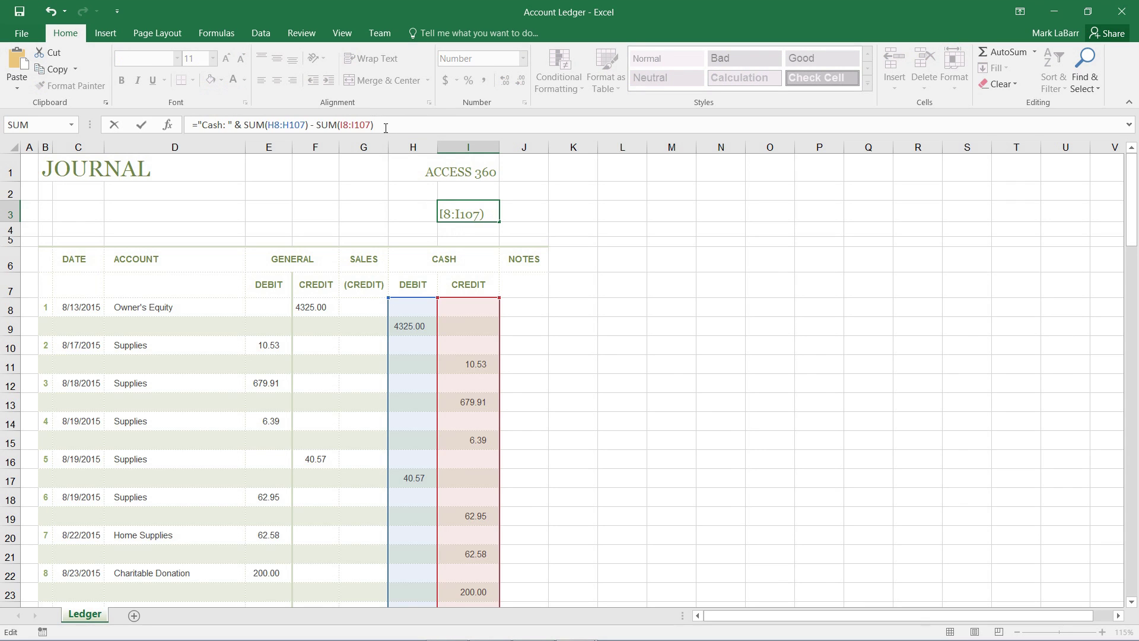
pyautogui.write('& ')
pyautogui.write('"')
pyautogui.write('s')
# Append & " dollars" to the I3 formula, fixing a capitalisation slip, and enter it
pyautogui.press('BackSpace')
pyautogui.write('do')
pyautogui.write('llars"')
pyautogui.press('Return')
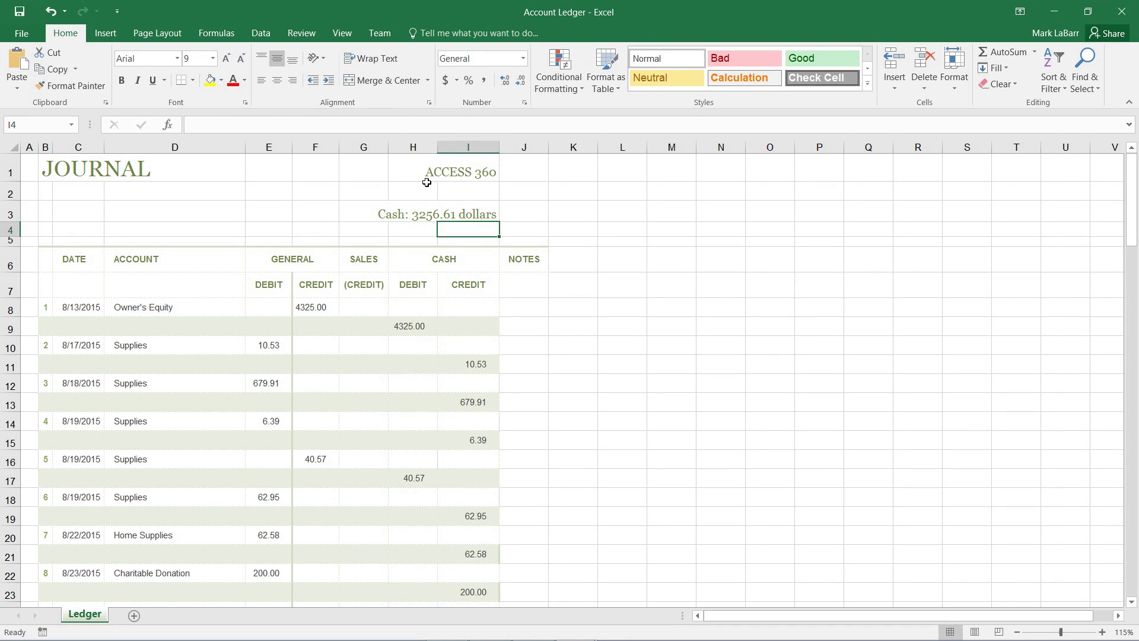